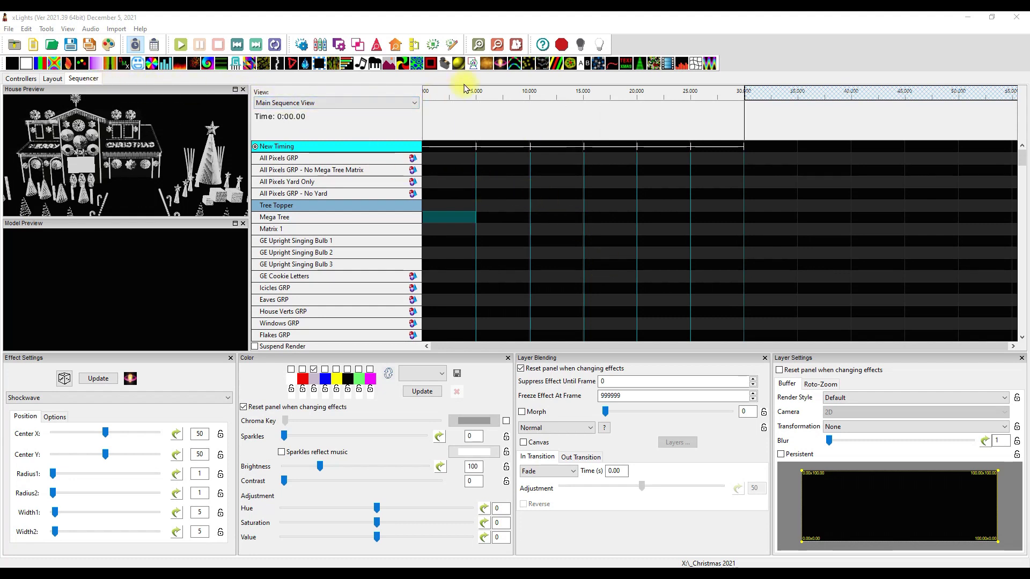
# Drag a Text effect onto the Mega Tree row at the start of the timeline.
pyautogui.moveTo(626, 64); pyautogui.dragTo(452, 219)
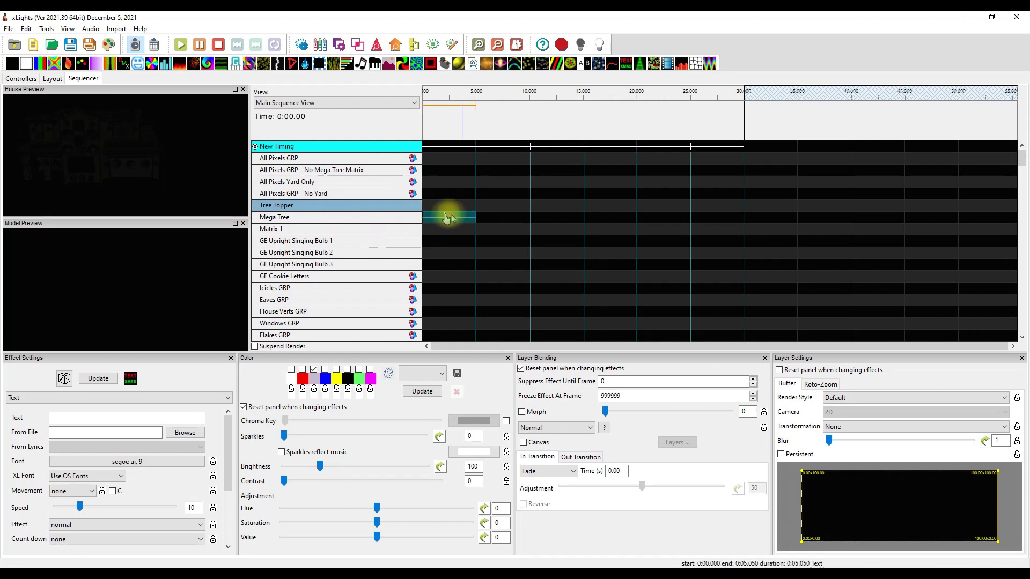
# Make the Mega Tree Text effect read 'Bourbon', 'Street', 'Steak' on three lines.
pyautogui.click(460, 228)
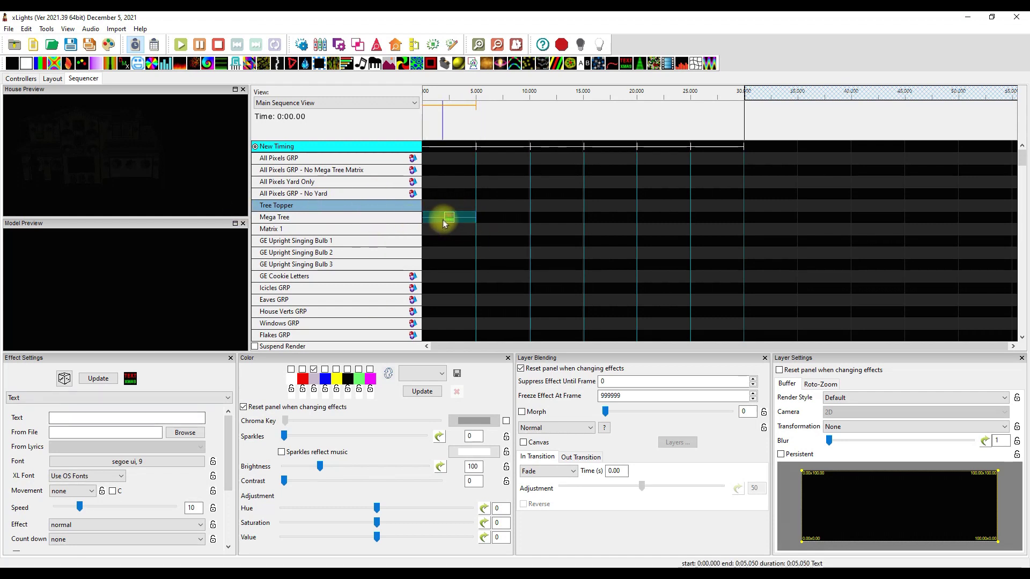
pyautogui.click(124, 419)
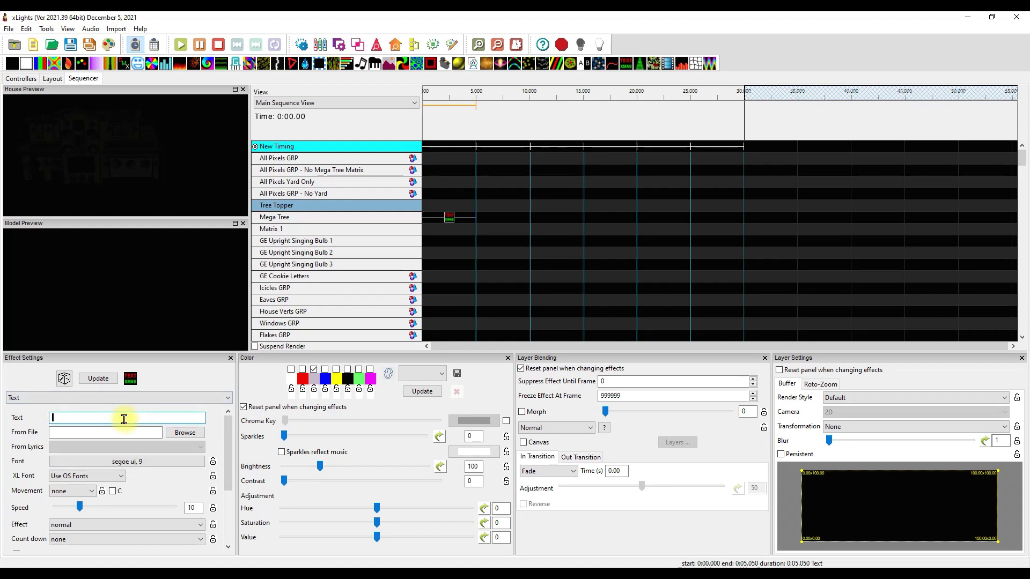
pyautogui.write('Bourbon\\')
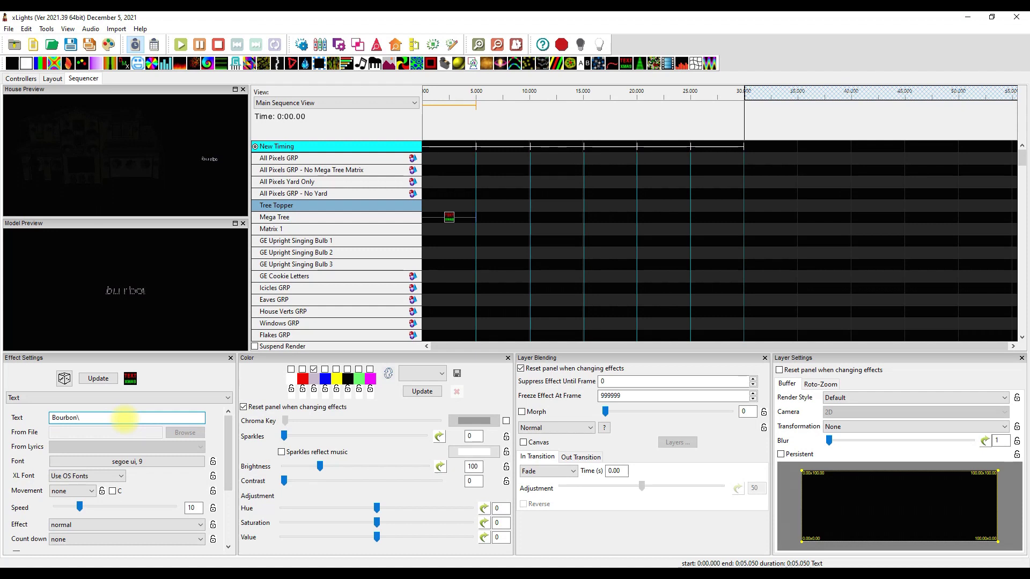
pyautogui.write('n')
pyautogui.write('Str')
pyautogui.write('eet')
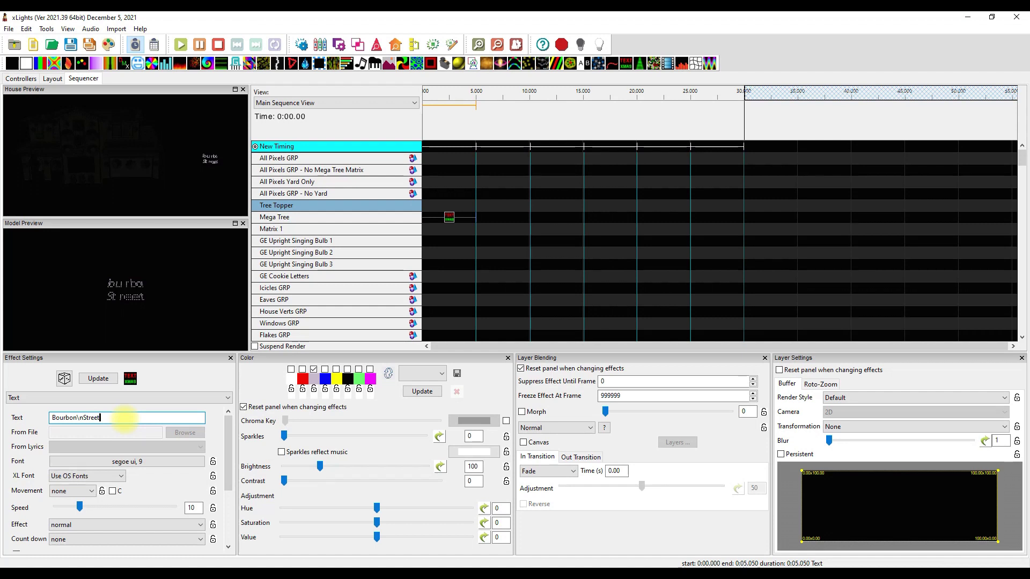
pyautogui.write('\\n')
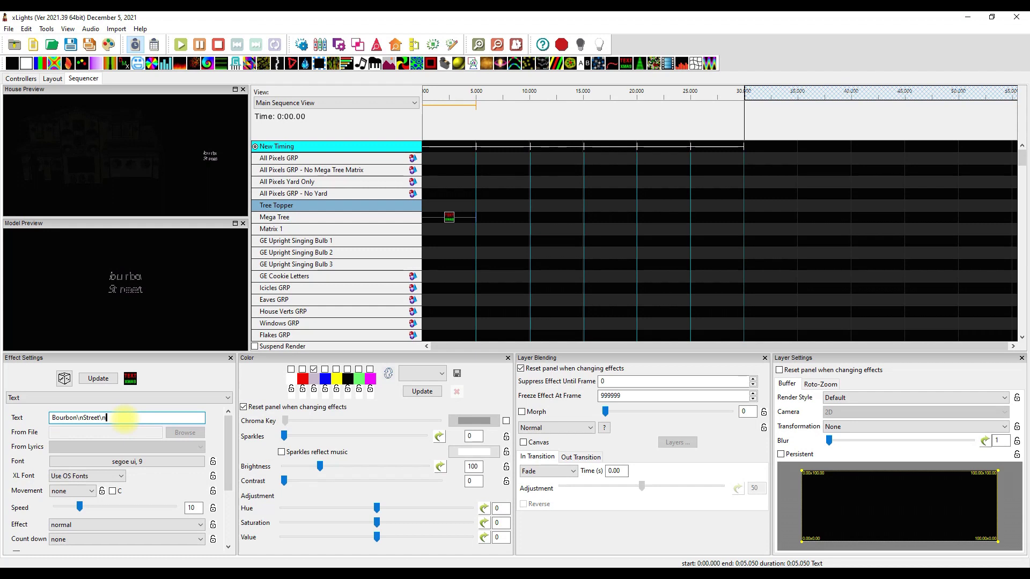
pyautogui.write('Steak')
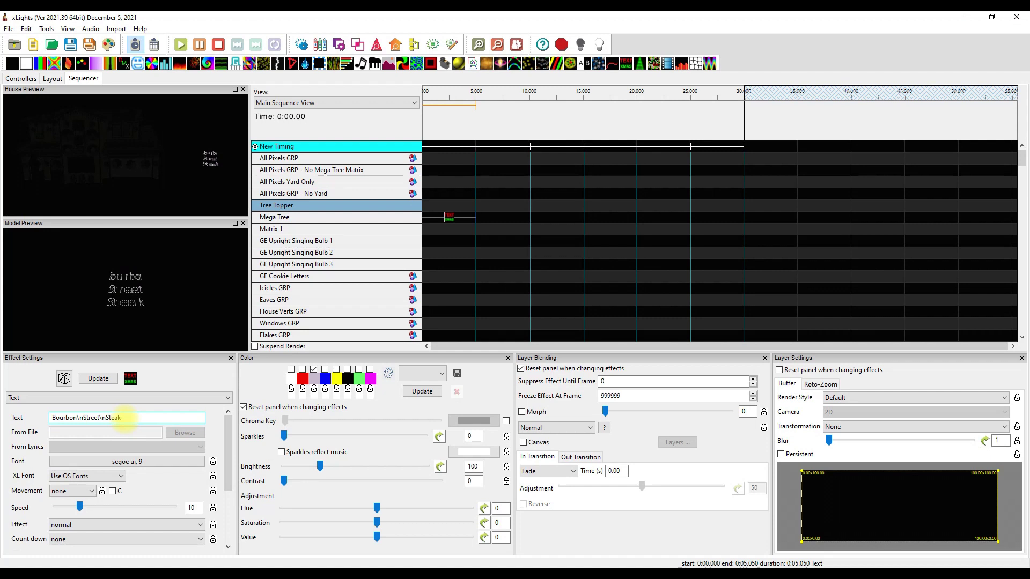
pyautogui.click(142, 462)
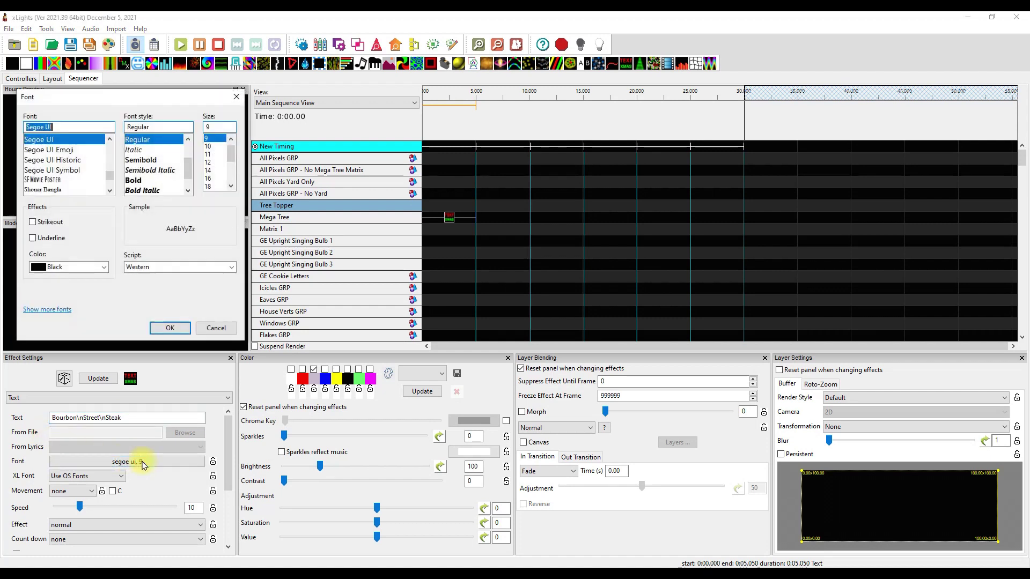
pyautogui.scroll(-5, 109, 173)
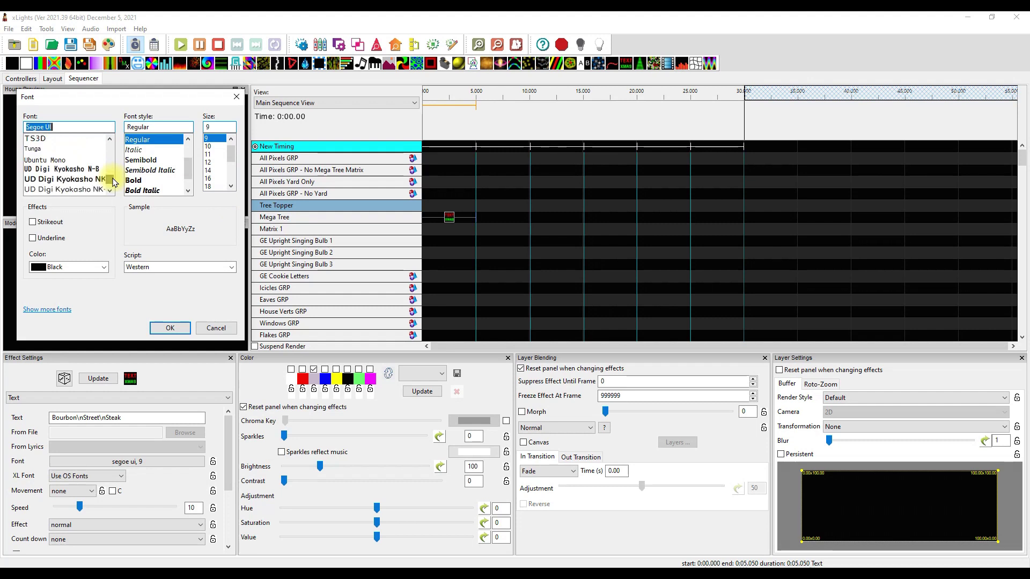
# Choose the Snowdrift font at size 14 and apply it to the text.
pyautogui.click(65, 179)
pyautogui.scroll(3, 106, 185)
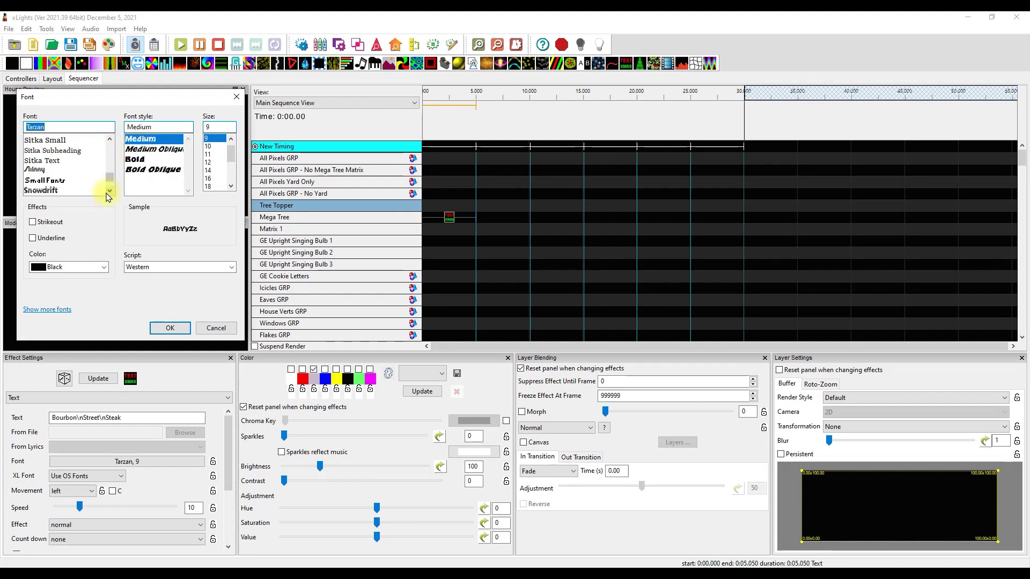
pyautogui.click(48, 191)
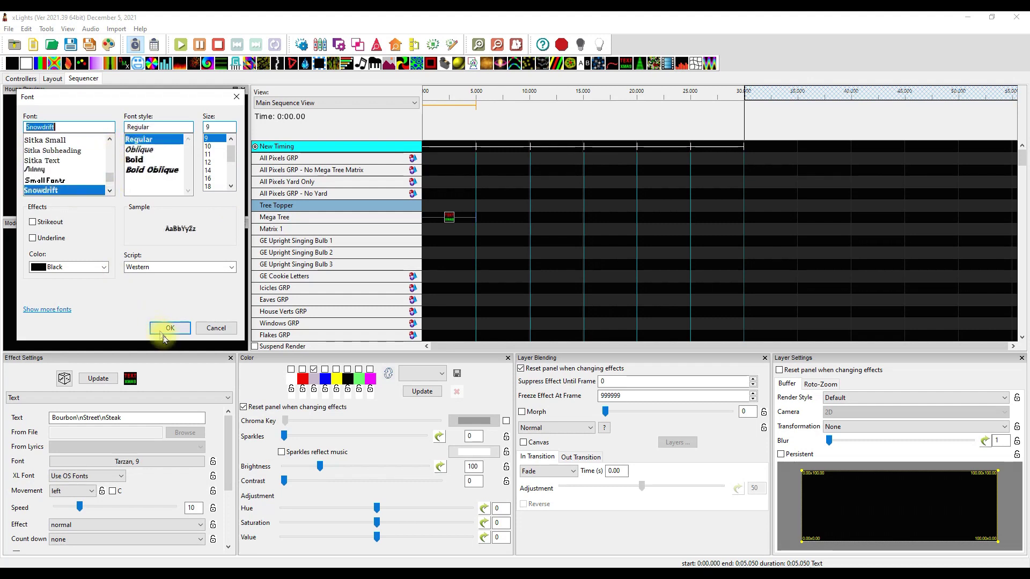
pyautogui.click(208, 171)
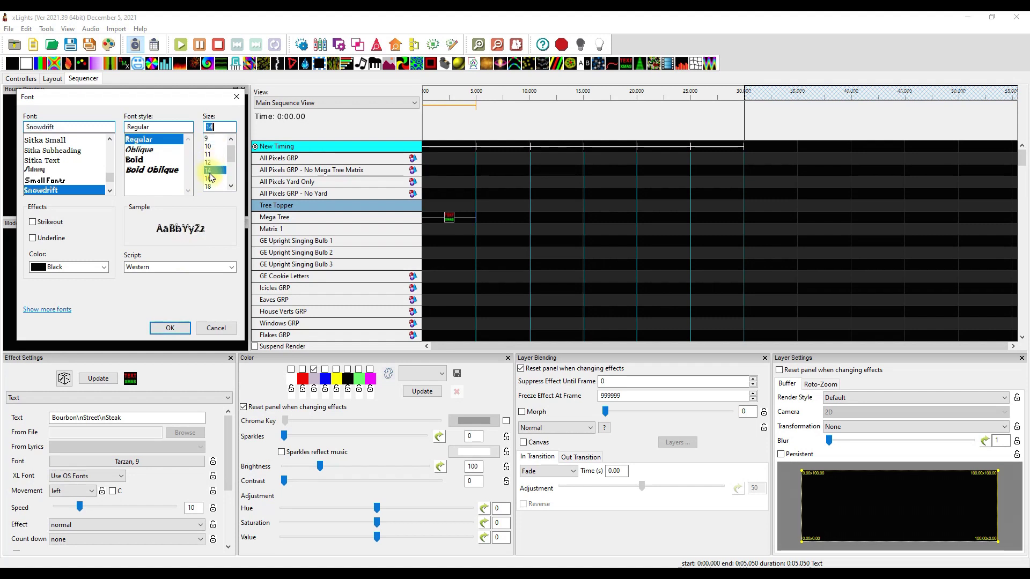
pyautogui.click(170, 327)
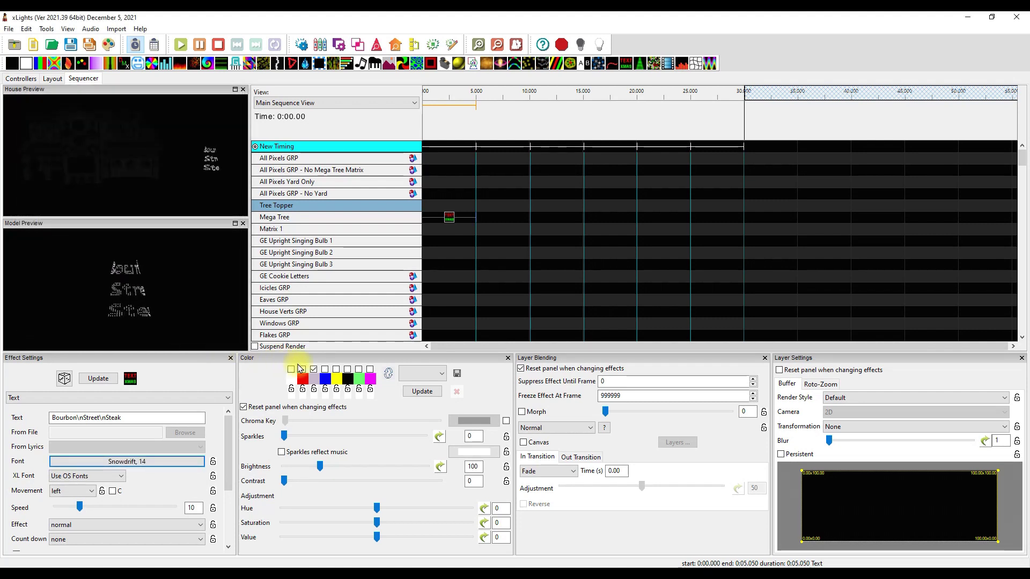